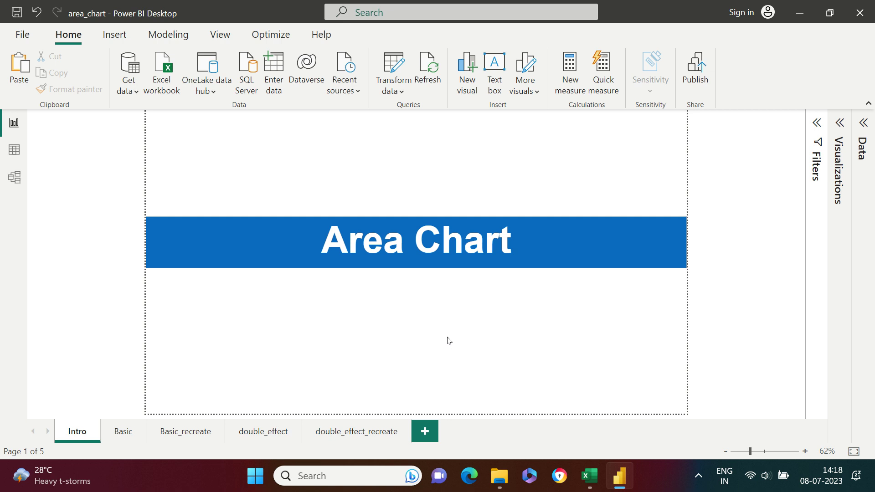
On the Basic page, paste a stacked area copy of Closing Price by Year beside the line chart
click(129, 439)
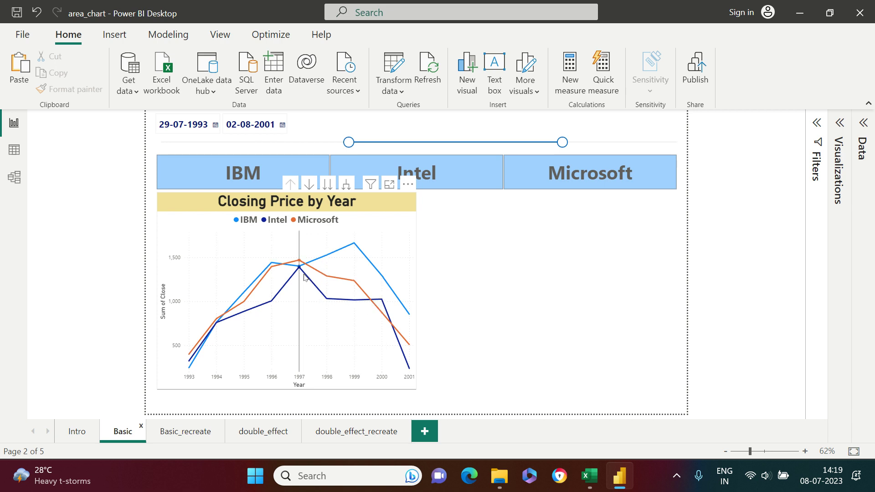
mouse_move(302, 272)
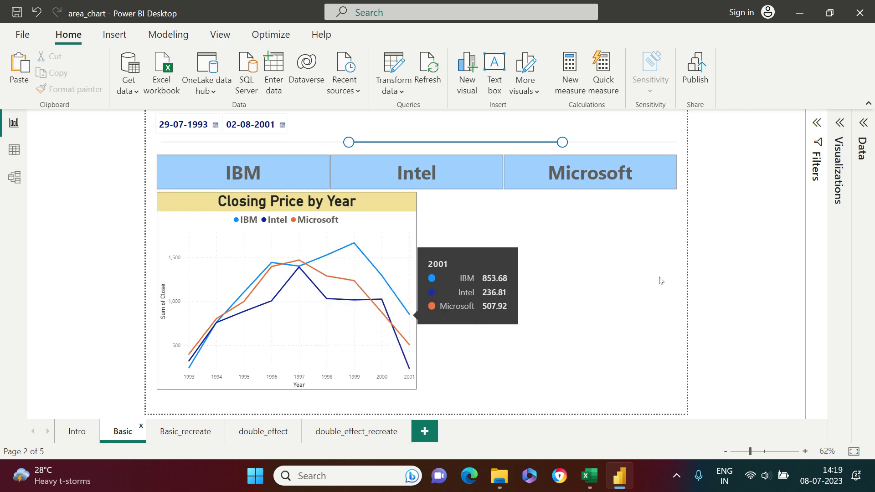
key(ctrl+v)
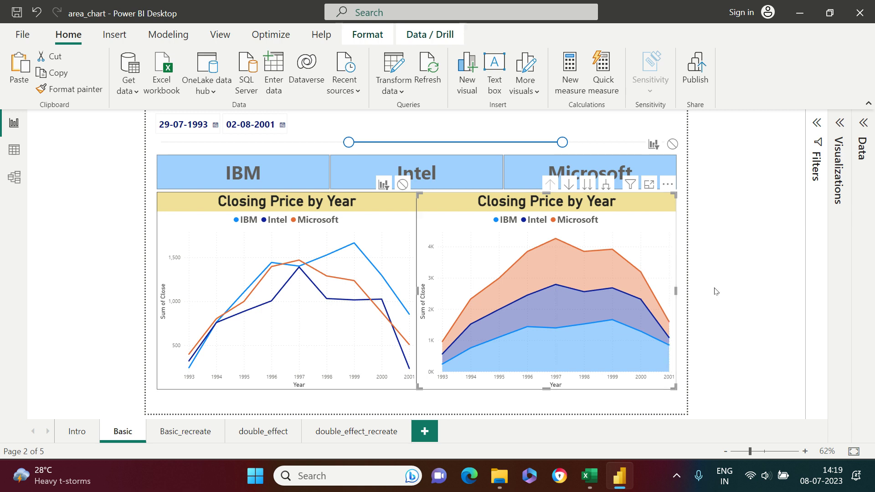
click(662, 214)
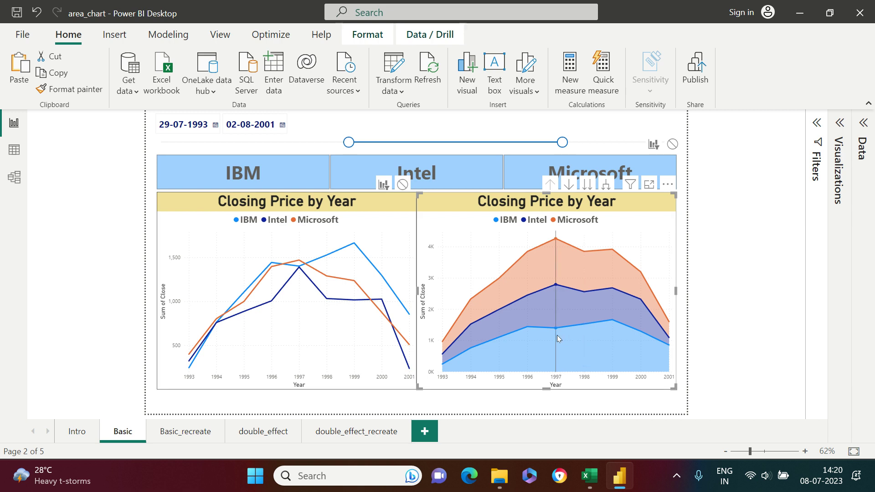
mouse_move(557, 333)
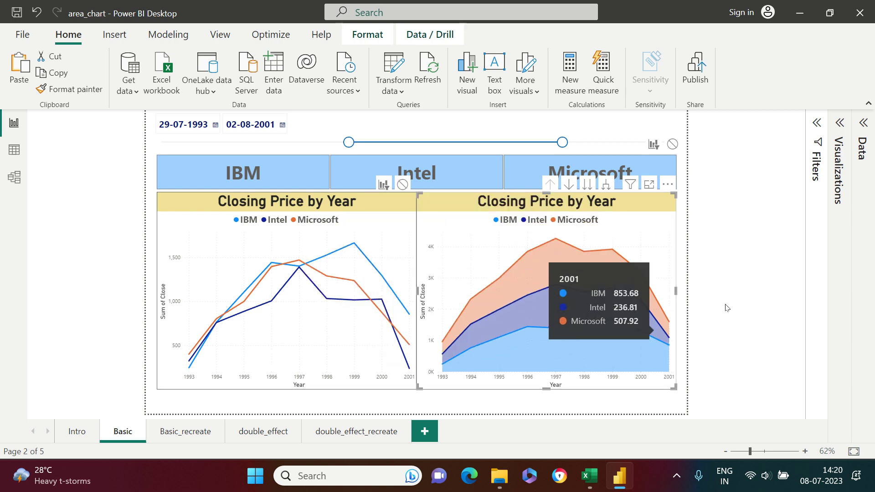
click(733, 296)
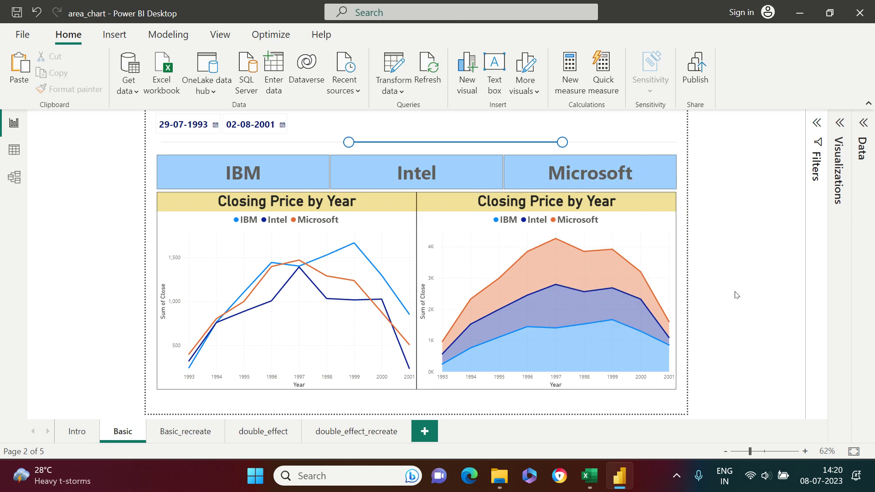
click(177, 435)
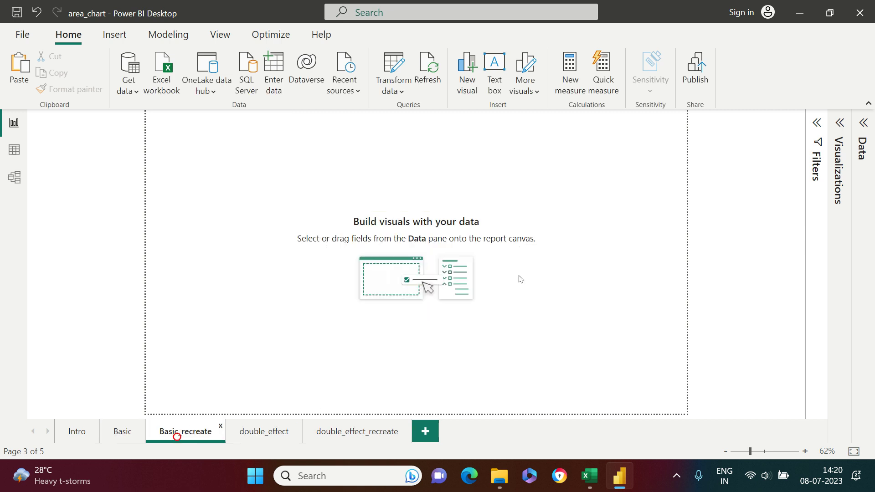
Add an area chart to Basic_recreate, enlarge it across the page, and show the stocks fields
click(840, 123)
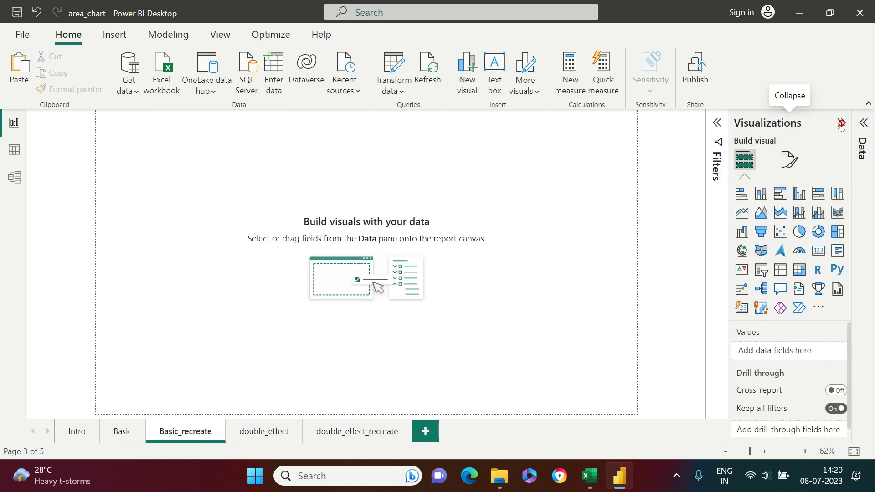
click(762, 214)
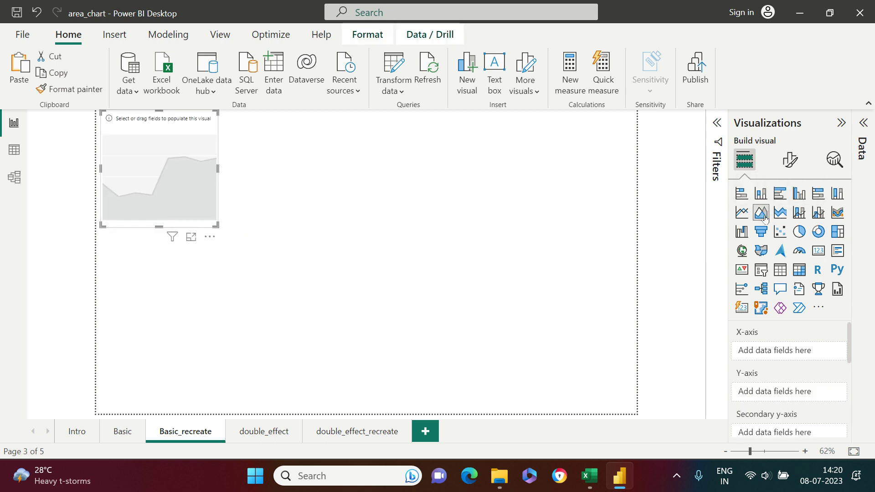
drag(217, 225, 286, 286)
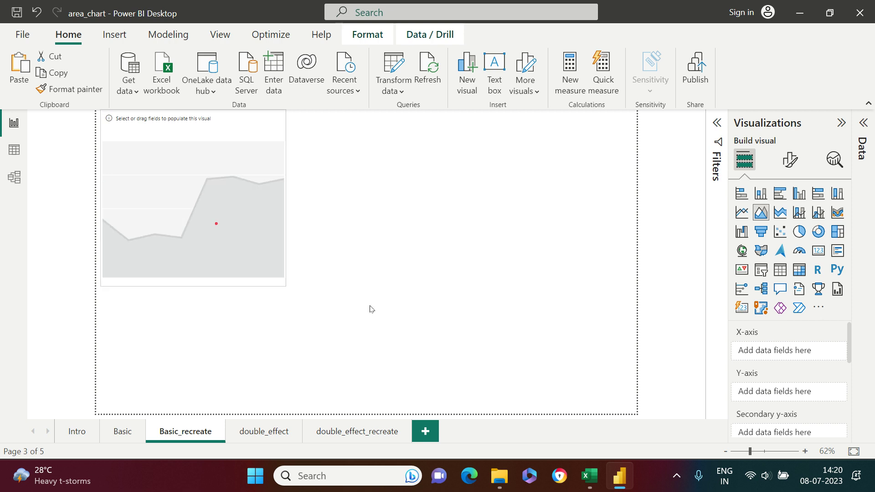
drag(370, 309, 535, 331)
drag(463, 321, 512, 348)
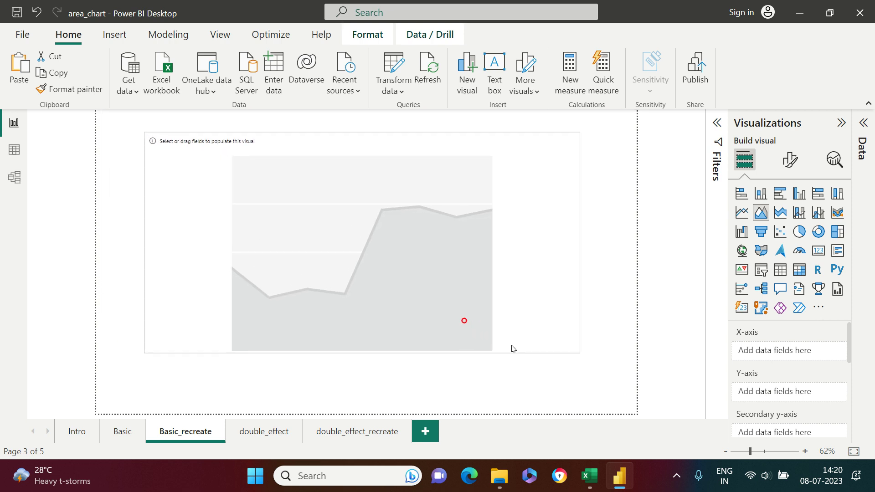
click(863, 123)
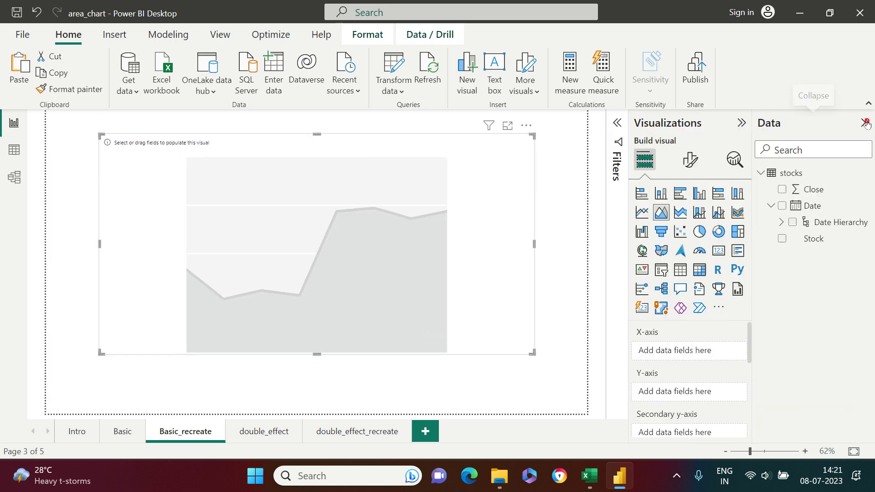
Preview the chart with Date, Close and Stock, then remove Stock and Date
click(781, 206)
click(782, 191)
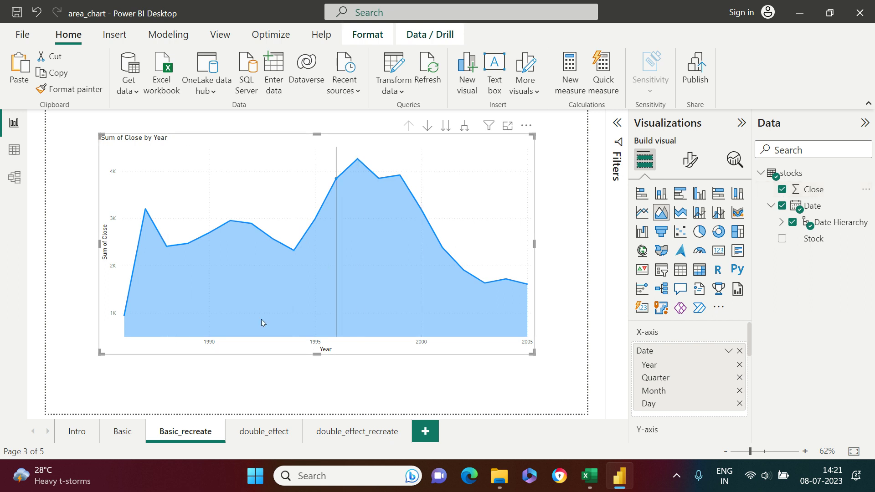
click(782, 240)
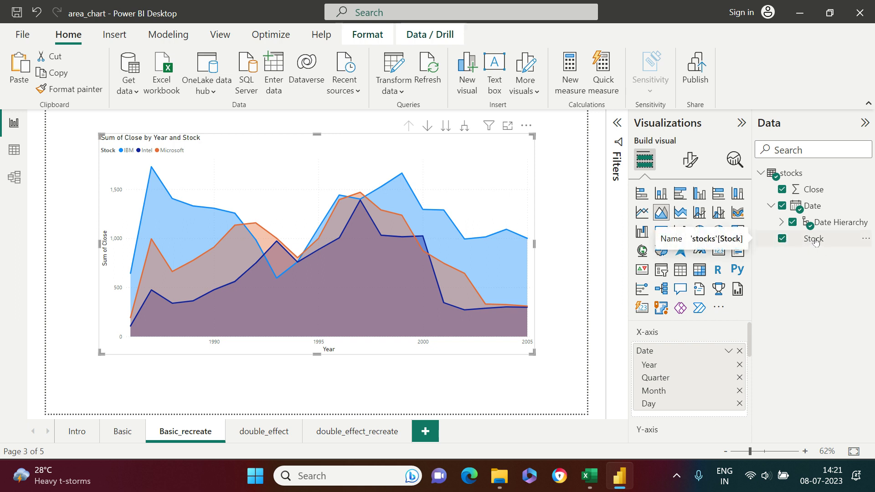
click(782, 239)
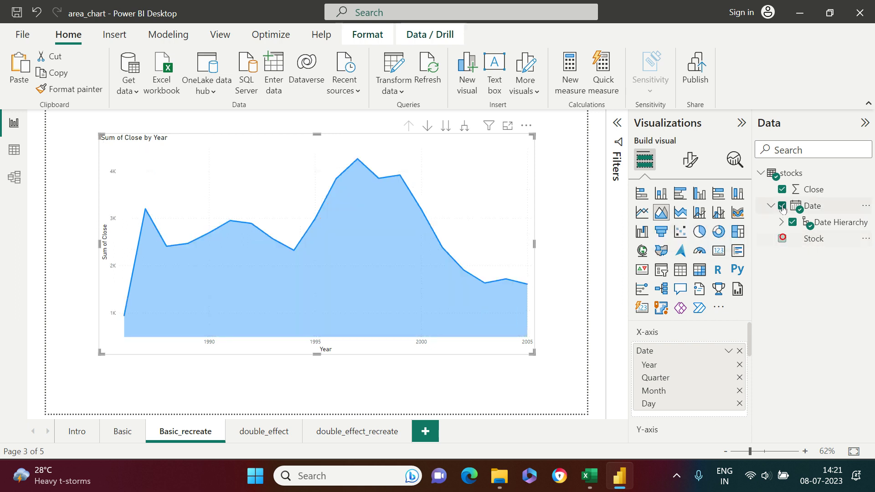
click(781, 205)
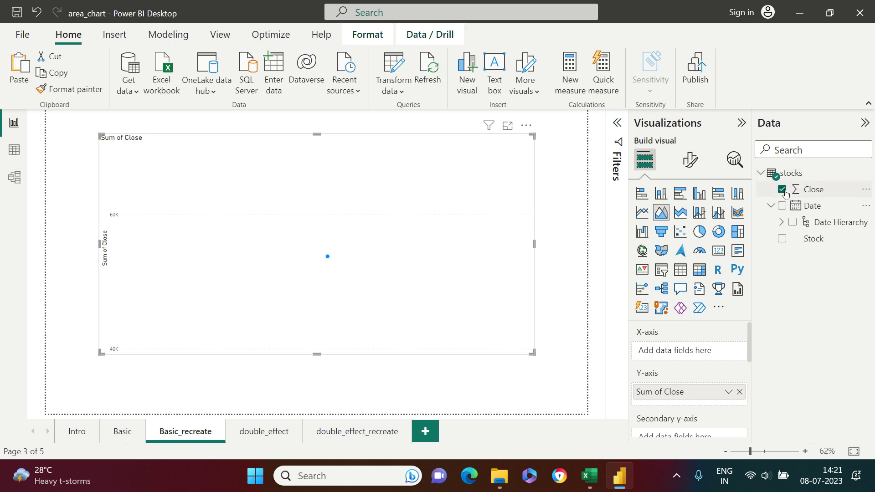
Clear Close, then put Date on the X-axis, Close on the Y-axis and Stock in Legend
click(782, 189)
scroll(726, 357, down, 3)
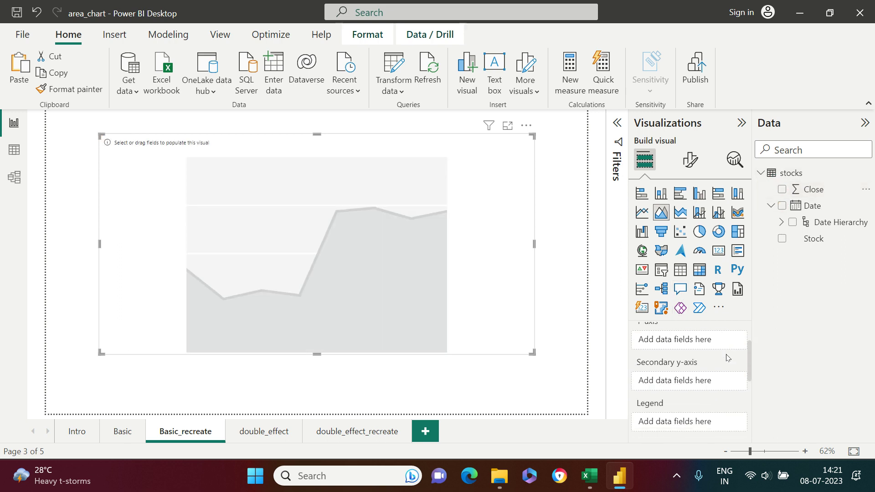
scroll(725, 357, up, 3)
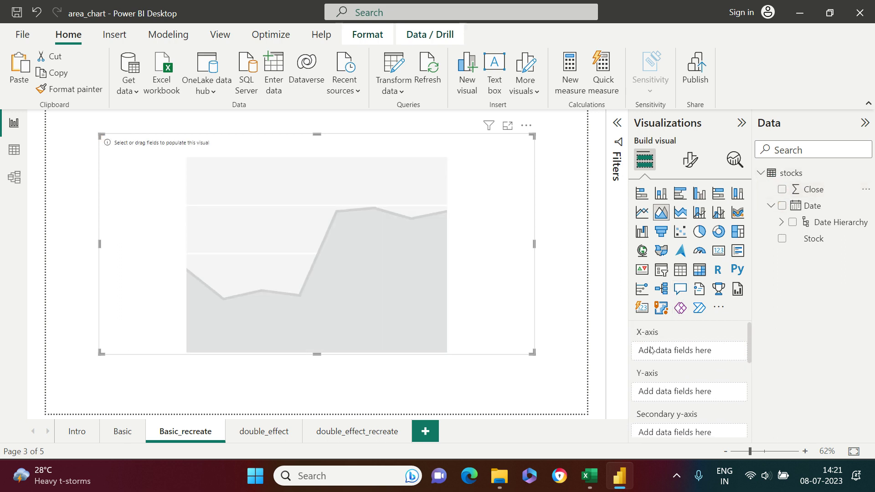
drag(783, 236, 677, 351)
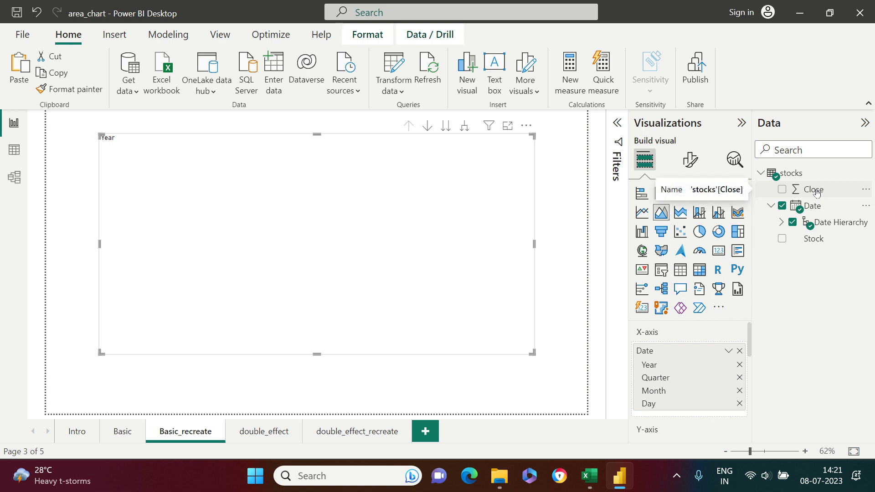
drag(815, 192, 815, 191)
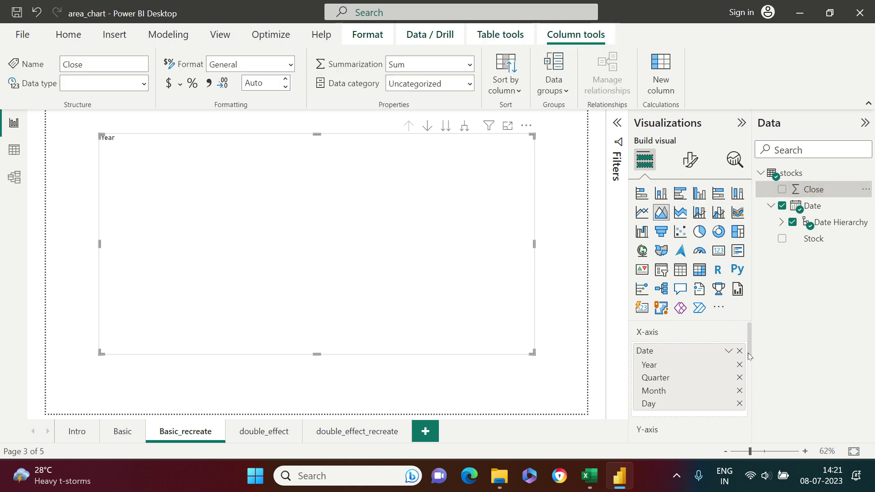
drag(748, 351, 752, 380)
drag(815, 189, 678, 367)
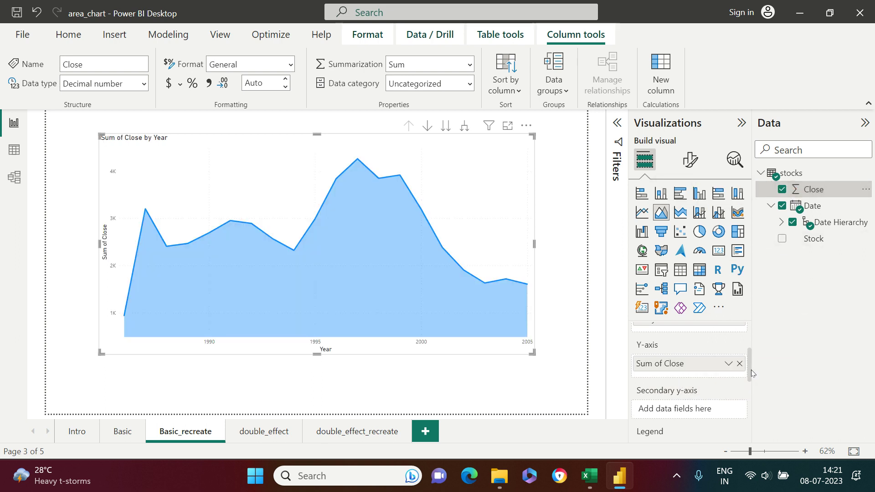
drag(750, 371, 749, 389)
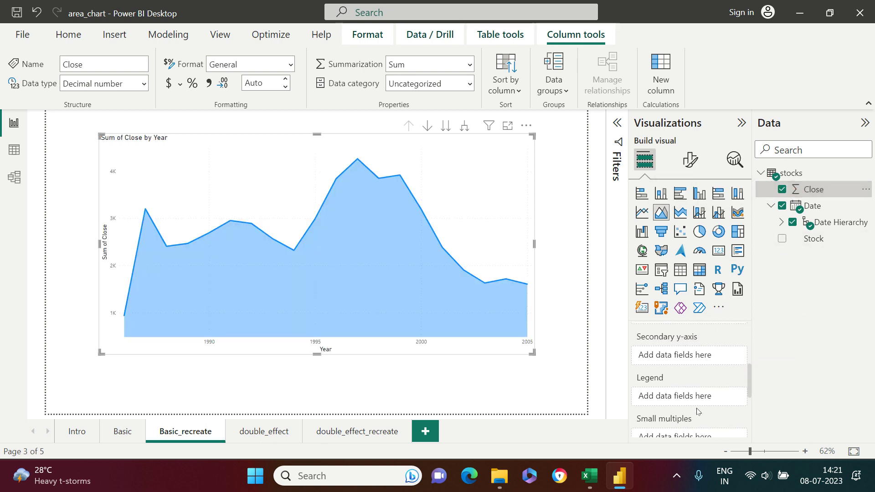
drag(813, 241, 674, 395)
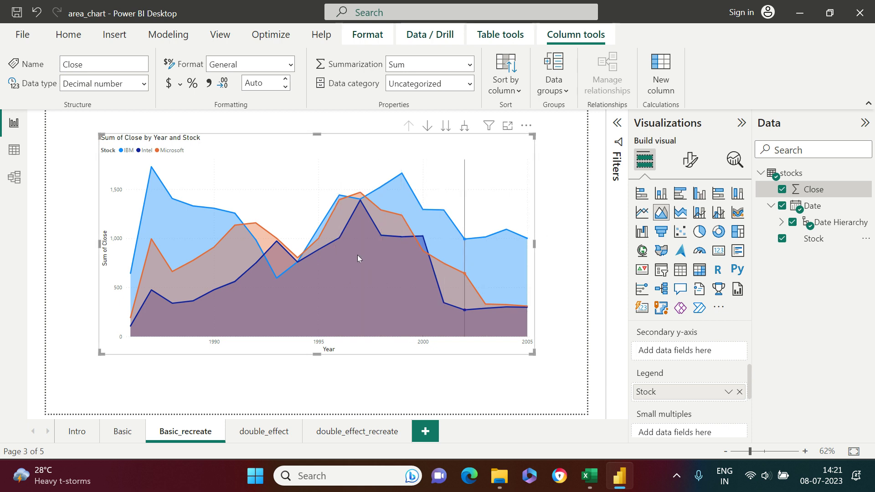
mouse_move(463, 256)
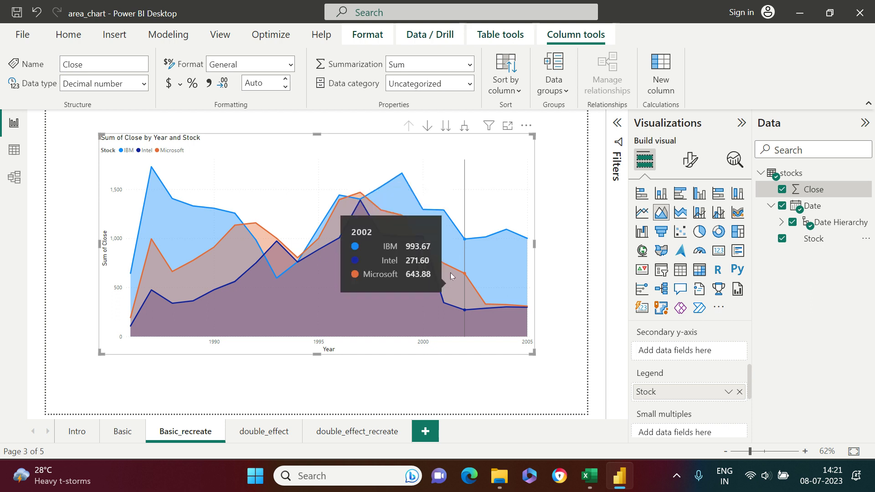
click(680, 213)
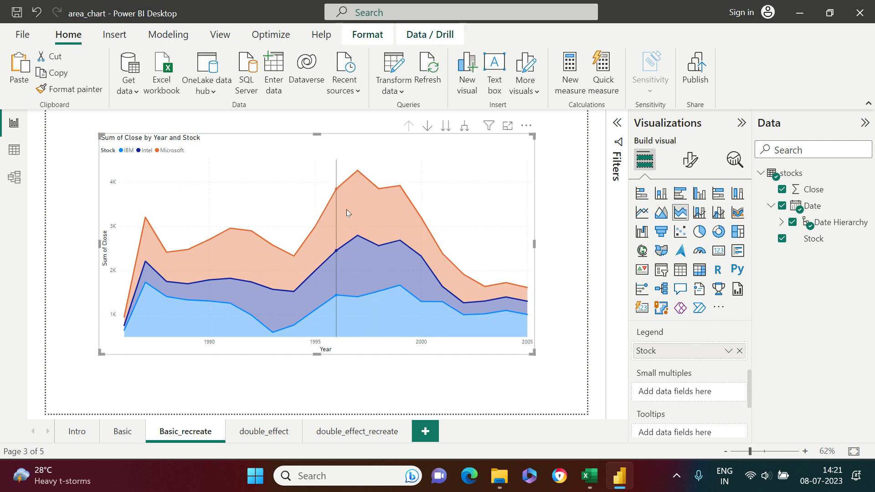
mouse_move(523, 313)
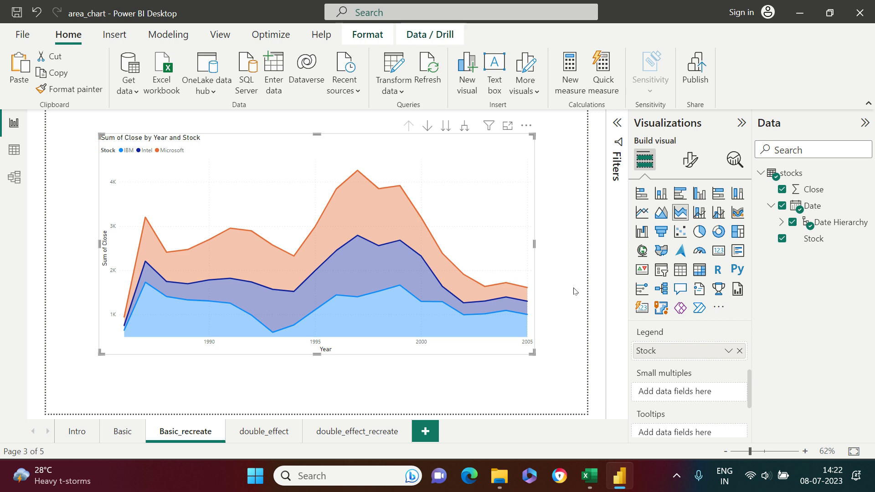
click(690, 160)
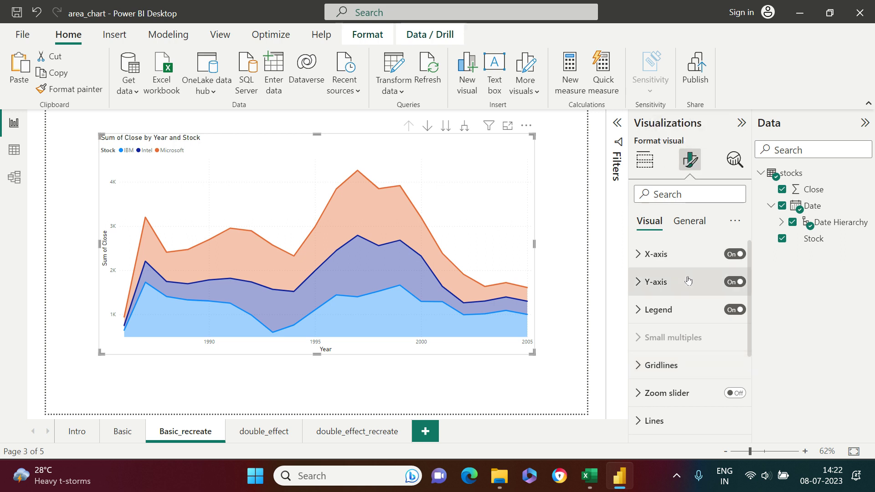
Make the chart lines dashed and thicken them from 3 px to 6 px
scroll(686, 280, down, 1)
scroll(666, 356, down, 1)
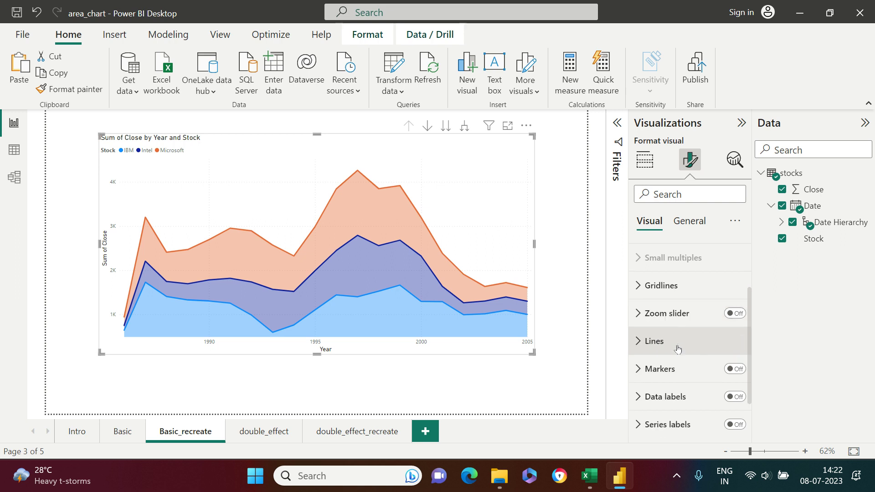
click(645, 332)
scroll(688, 361, down, 2)
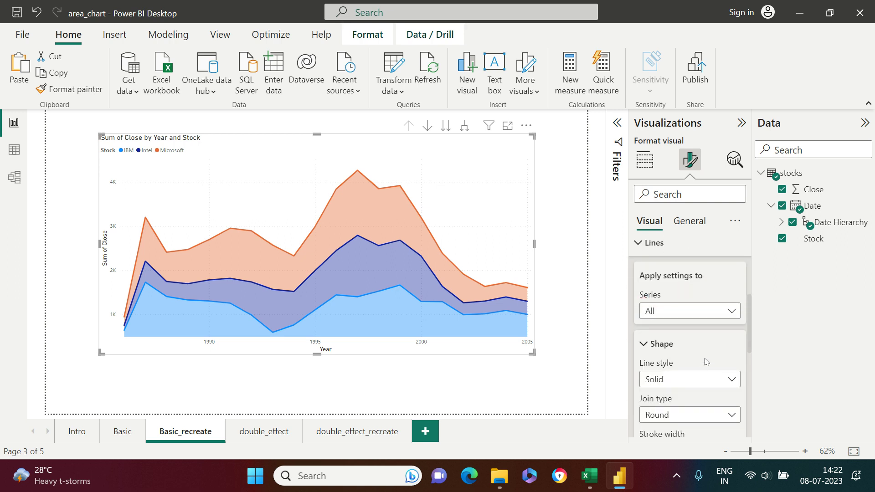
scroll(687, 364, down, 2)
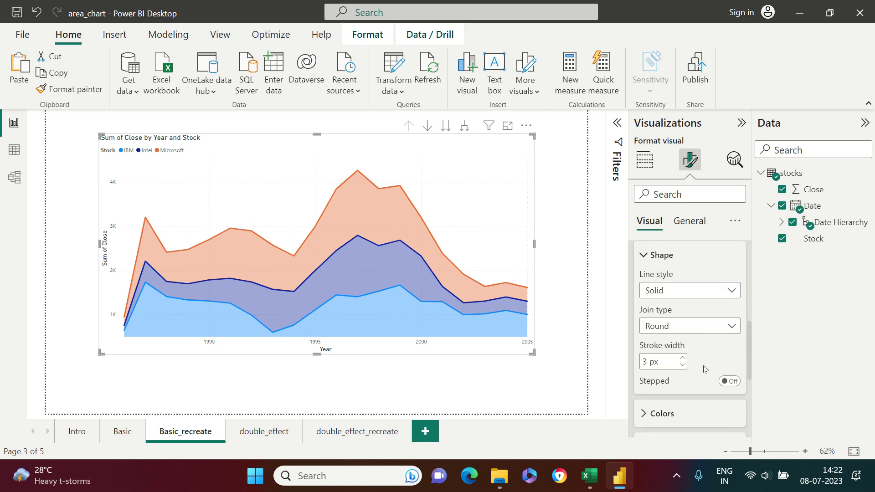
click(731, 293)
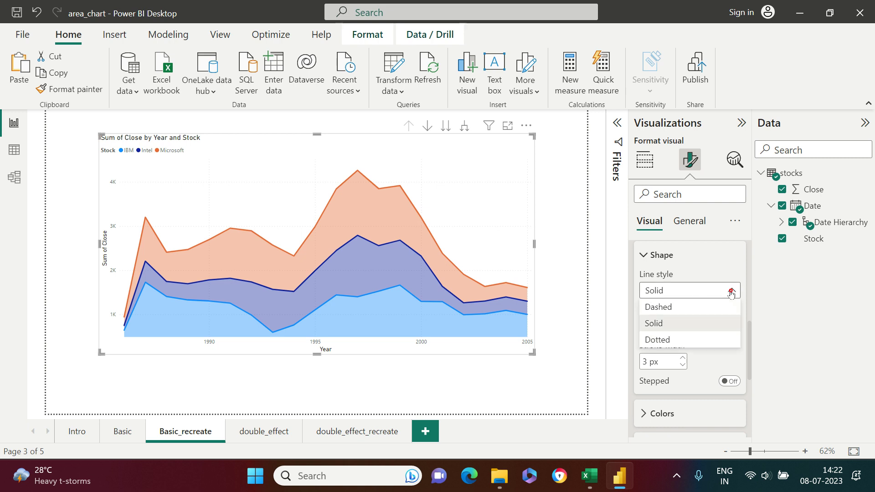
click(664, 314)
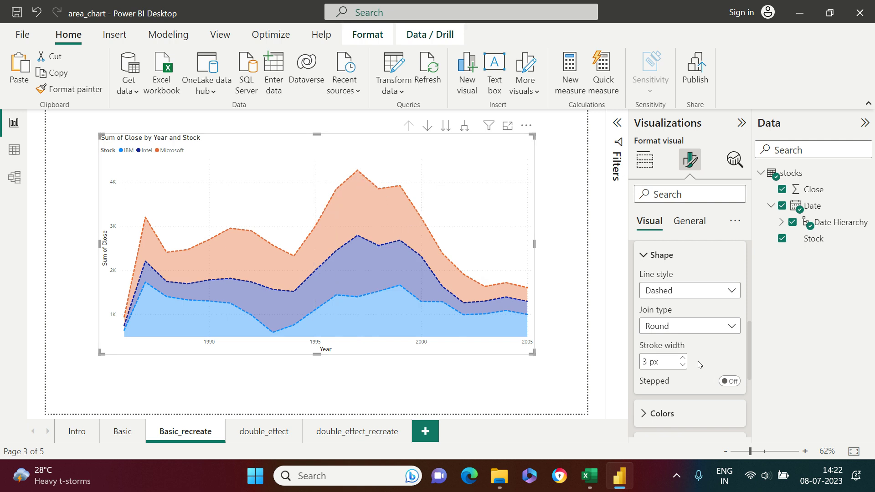
click(683, 357)
click(682, 357)
click(682, 357)
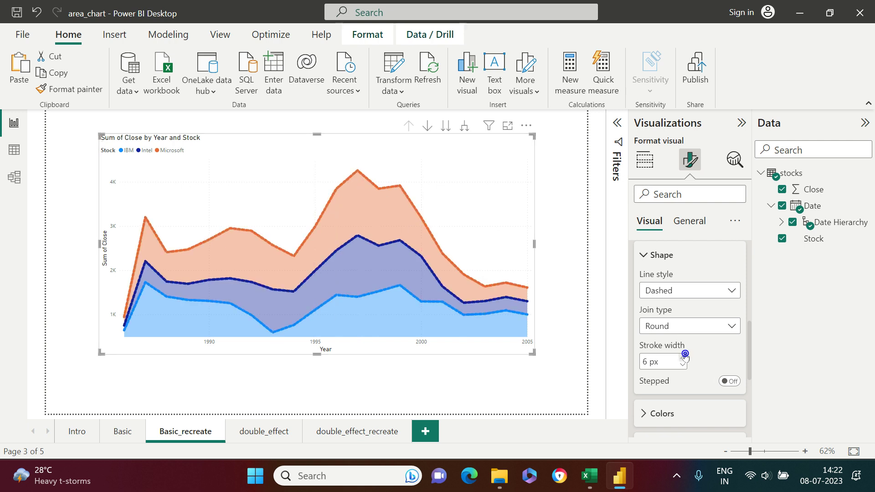
Set the line join type to Miter instead of Bevel
click(732, 325)
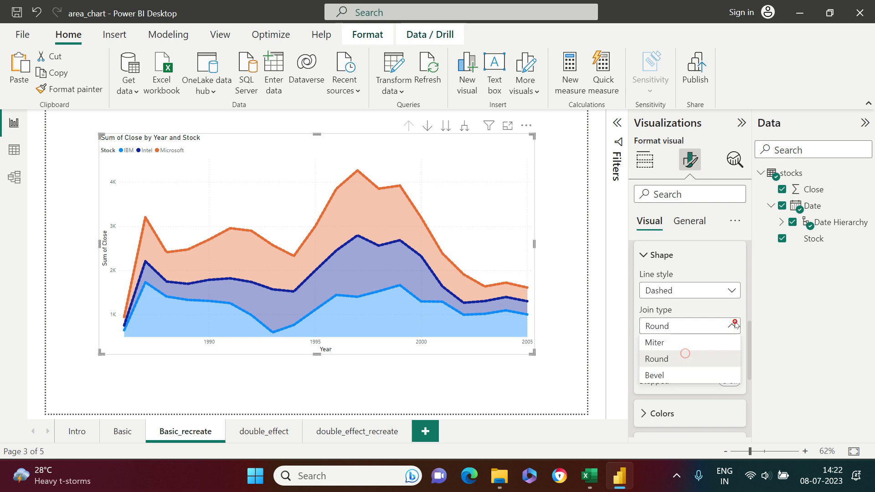
click(655, 376)
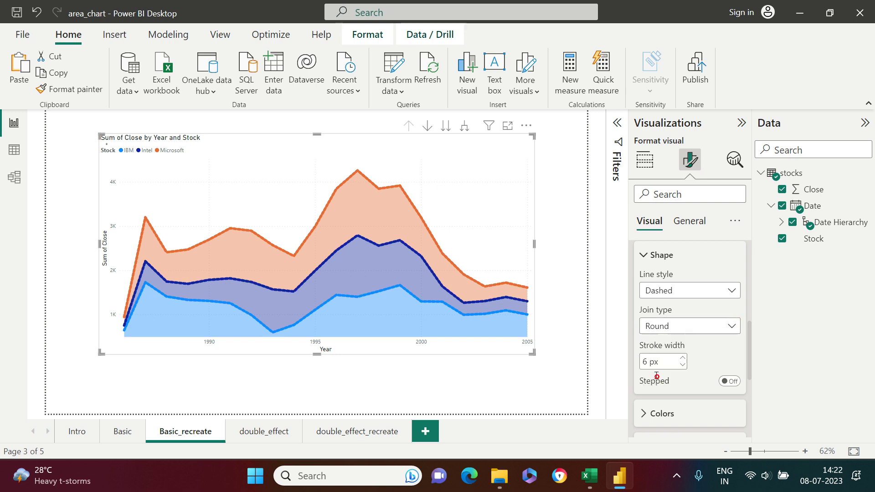
click(719, 321)
click(719, 319)
scroll(658, 341, down, 2)
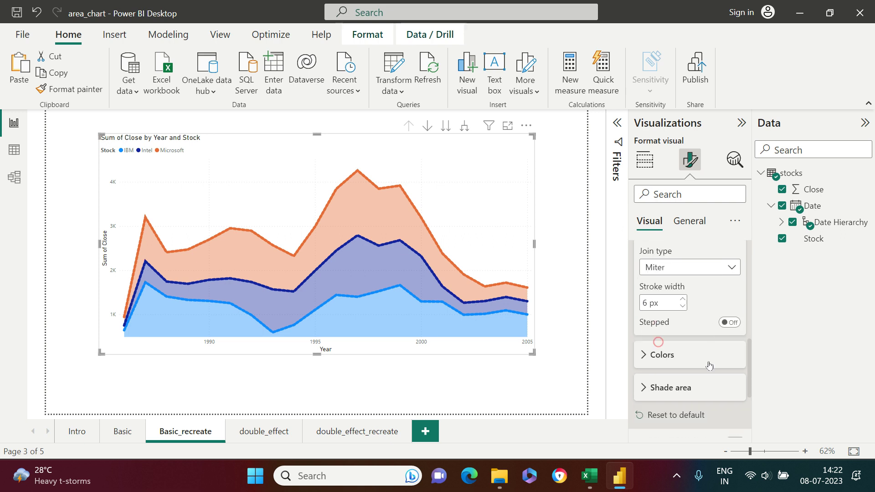
click(652, 354)
Change the Intel series colour to a light grey theme colour
scroll(674, 328, down, 3)
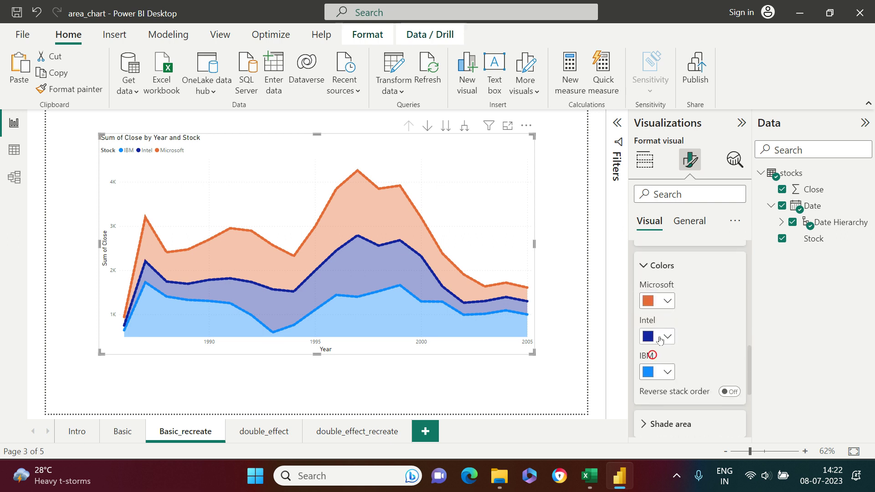
click(661, 336)
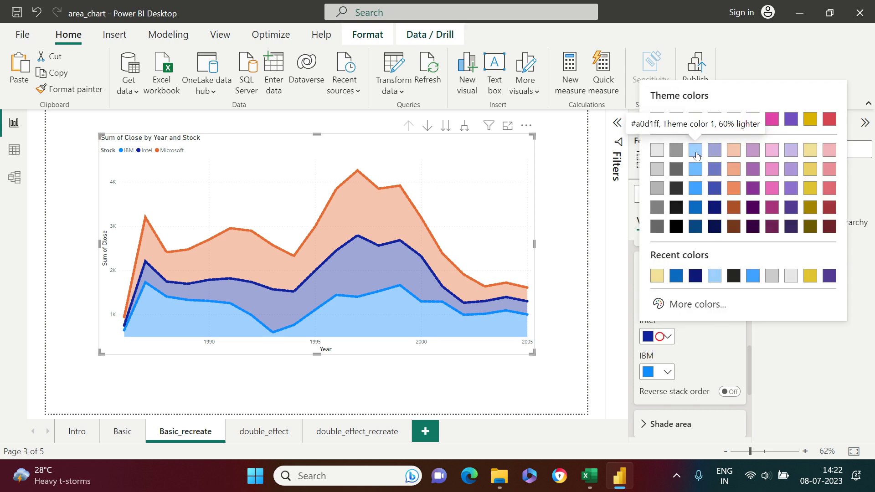
click(657, 169)
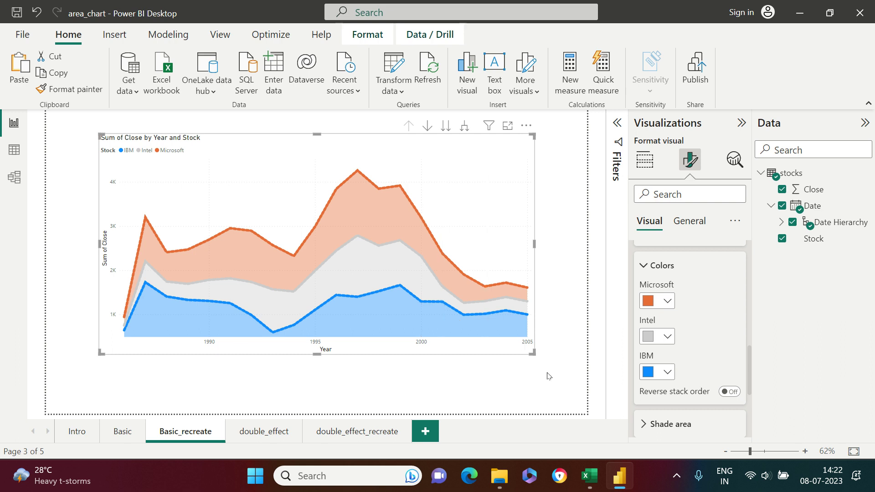
scroll(657, 411, down, 1)
click(644, 392)
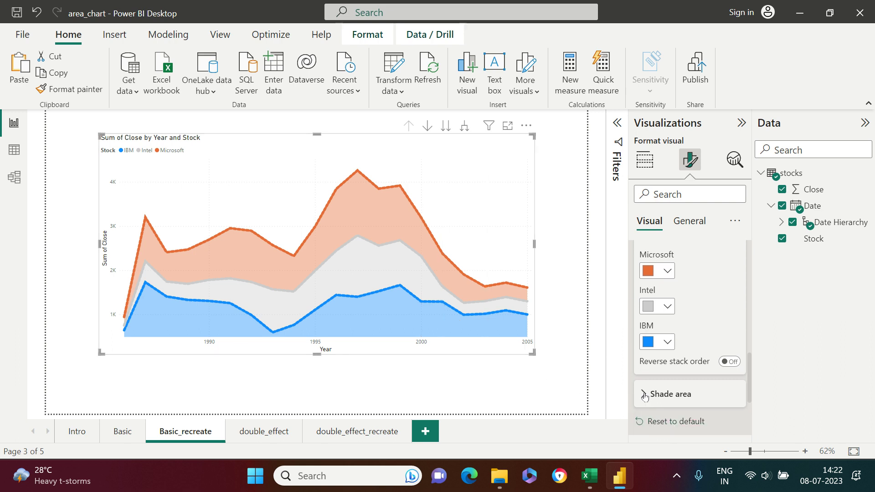
scroll(688, 407, down, 2)
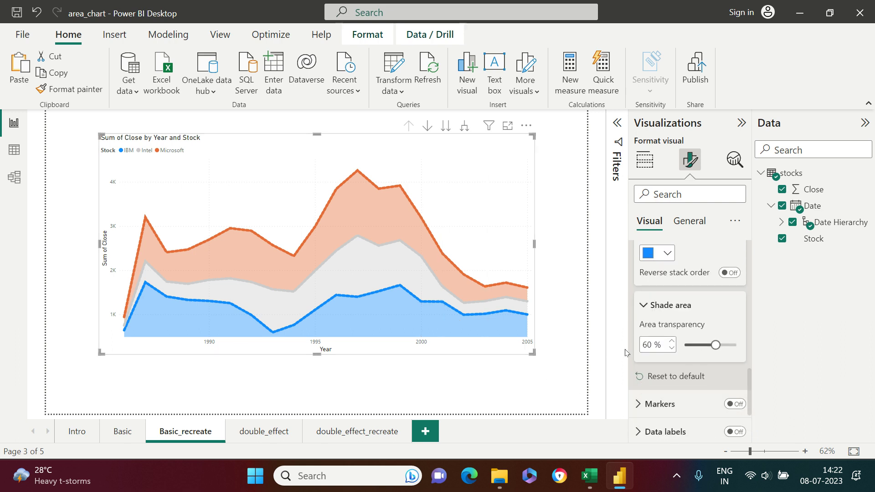
scroll(669, 387, down, 2)
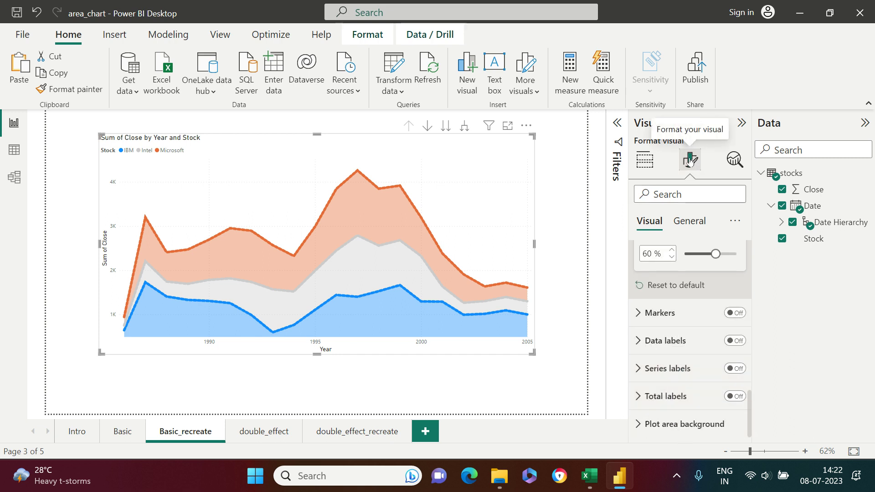
scroll(674, 260, up, 10)
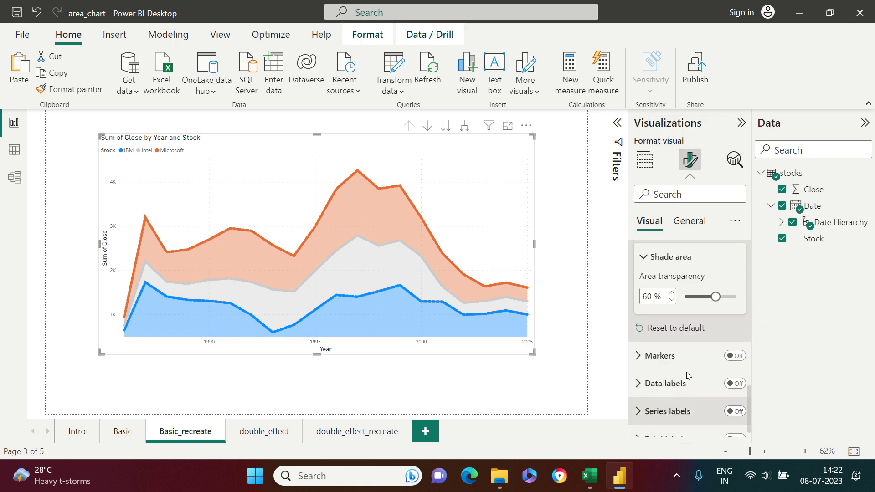
Set the visual's General > Effects background colour to light blue
click(689, 225)
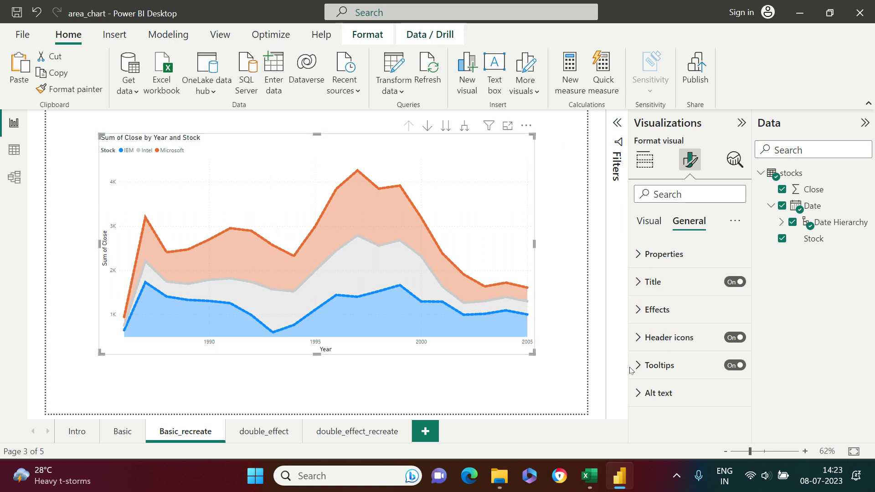
click(635, 311)
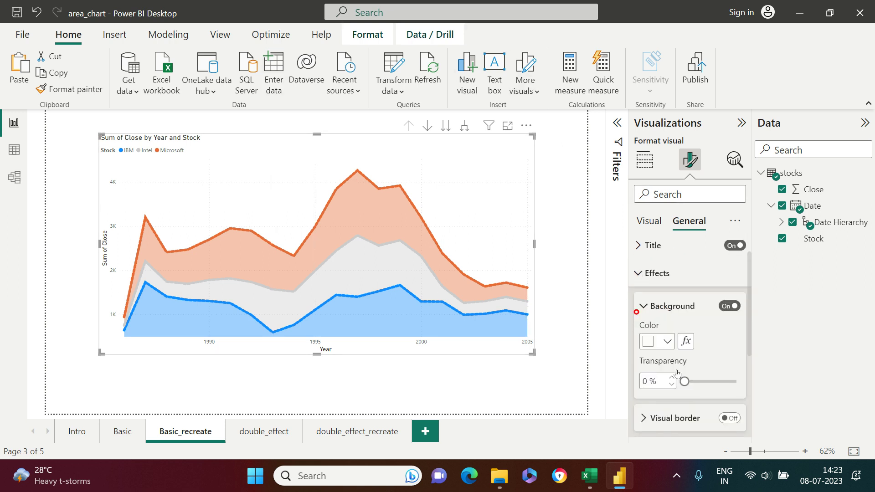
scroll(677, 374, down, 3)
click(664, 260)
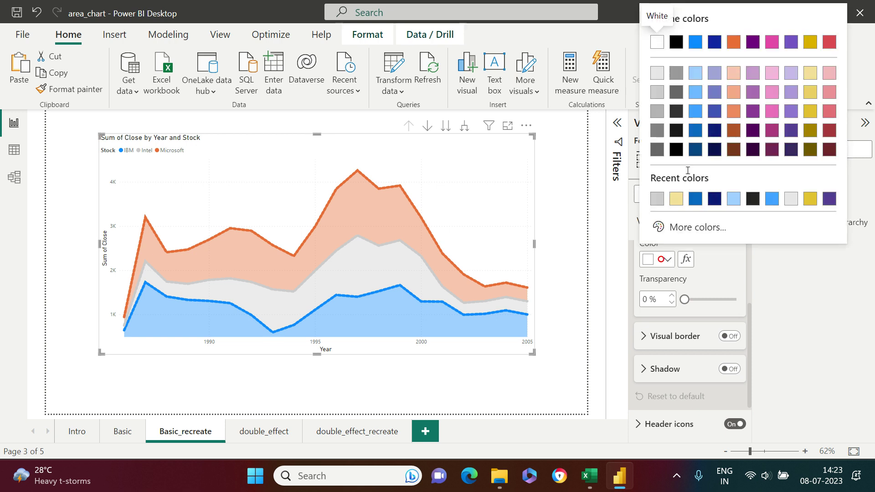
click(695, 73)
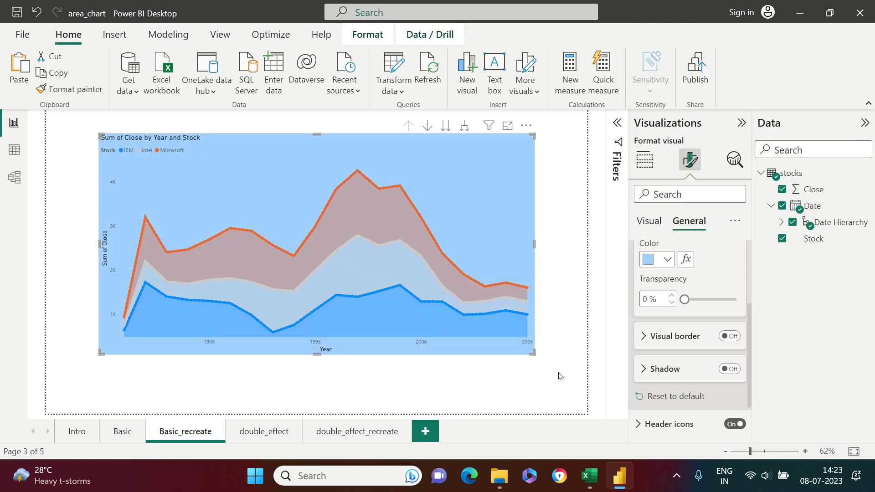
key(Delete)
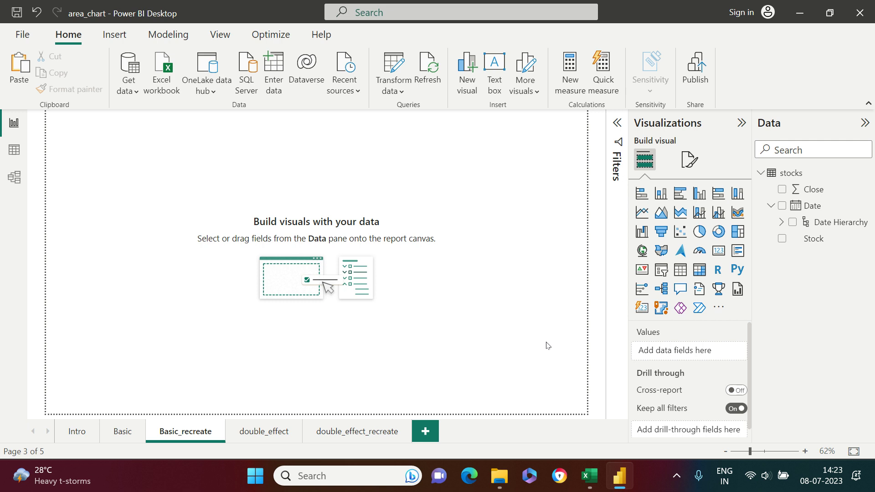
key(ctrl+z)
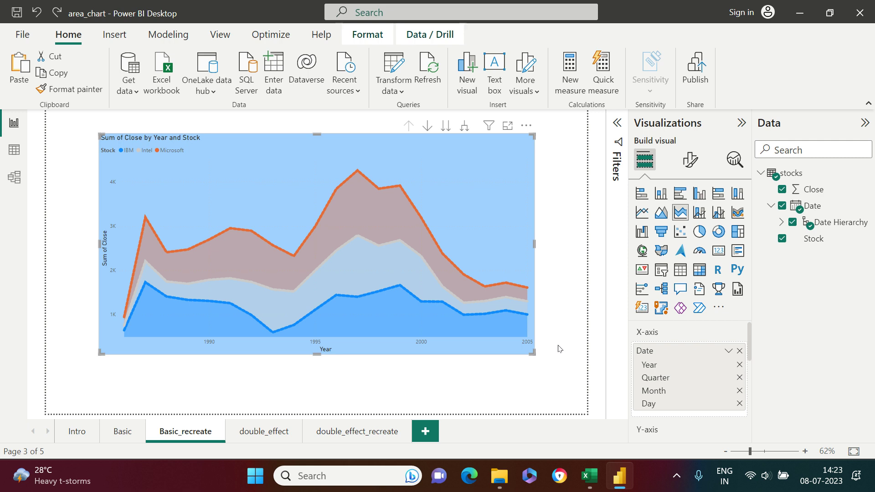
click(560, 349)
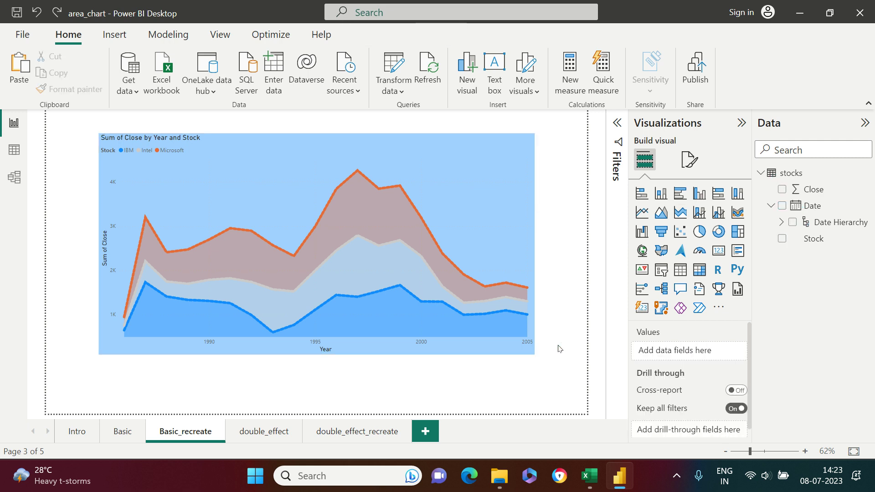